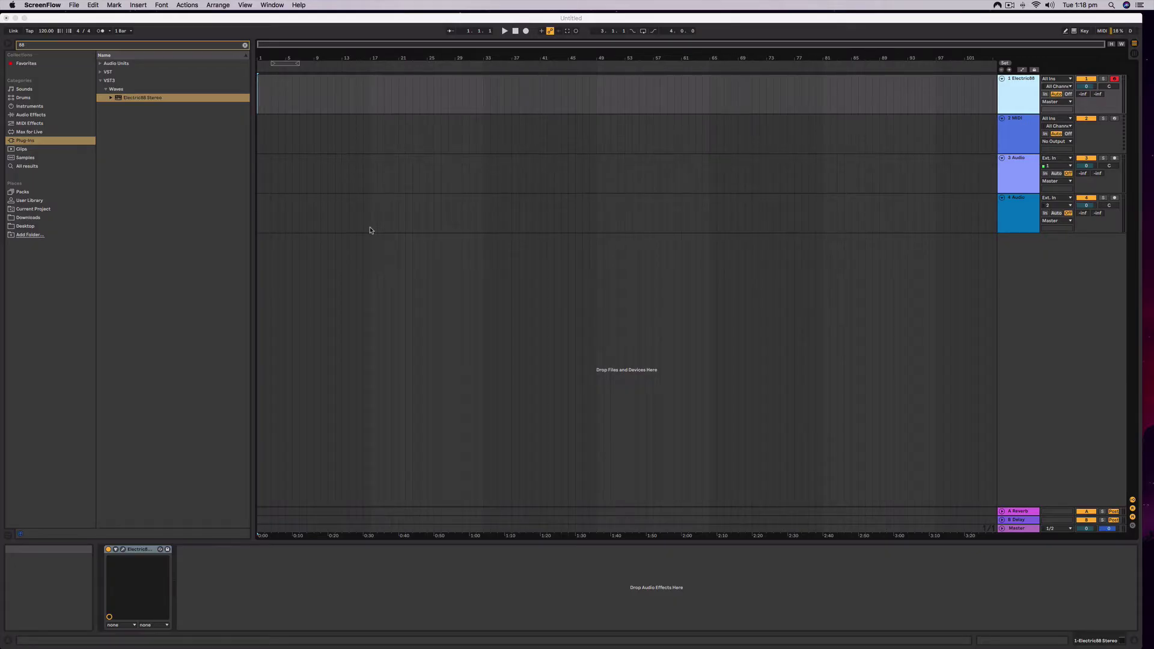
# Focus the Ableton Live window and open the Live application menu.
pyautogui.click(103, 18)
pyautogui.moveTo(103, 18); pyautogui.dragTo(99, 18)
pyautogui.click(30, 6)
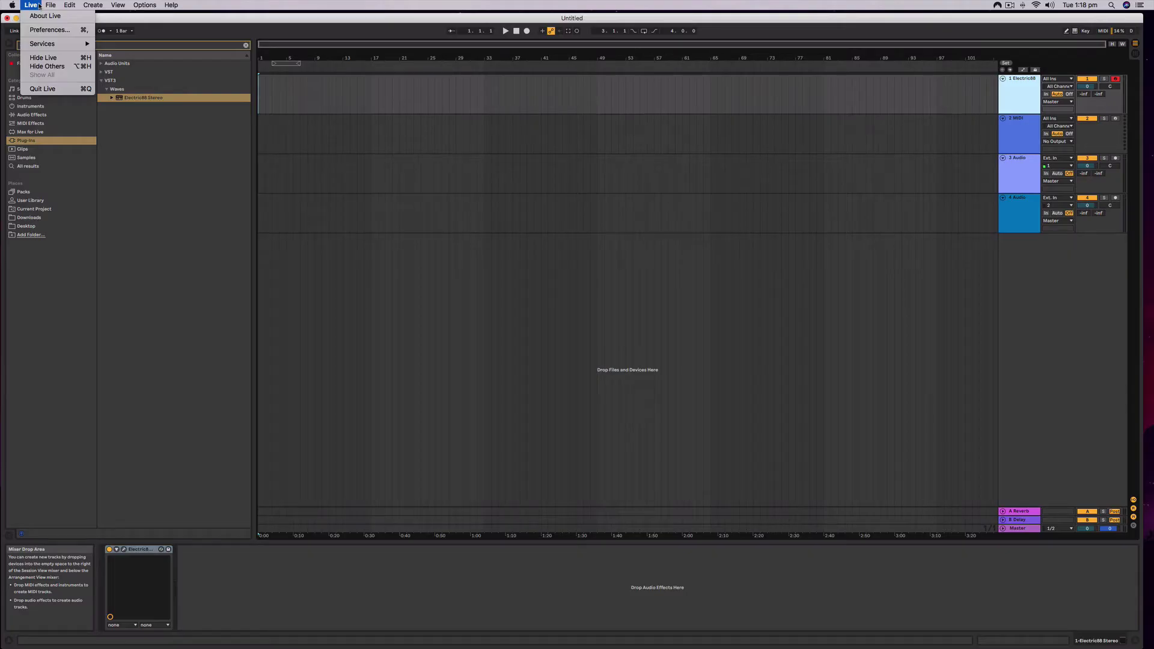
# Open Live > Preferences to the Audio page, showing a 512-sample buffer and 23.6 ms latency.
pyautogui.click(137, 252)
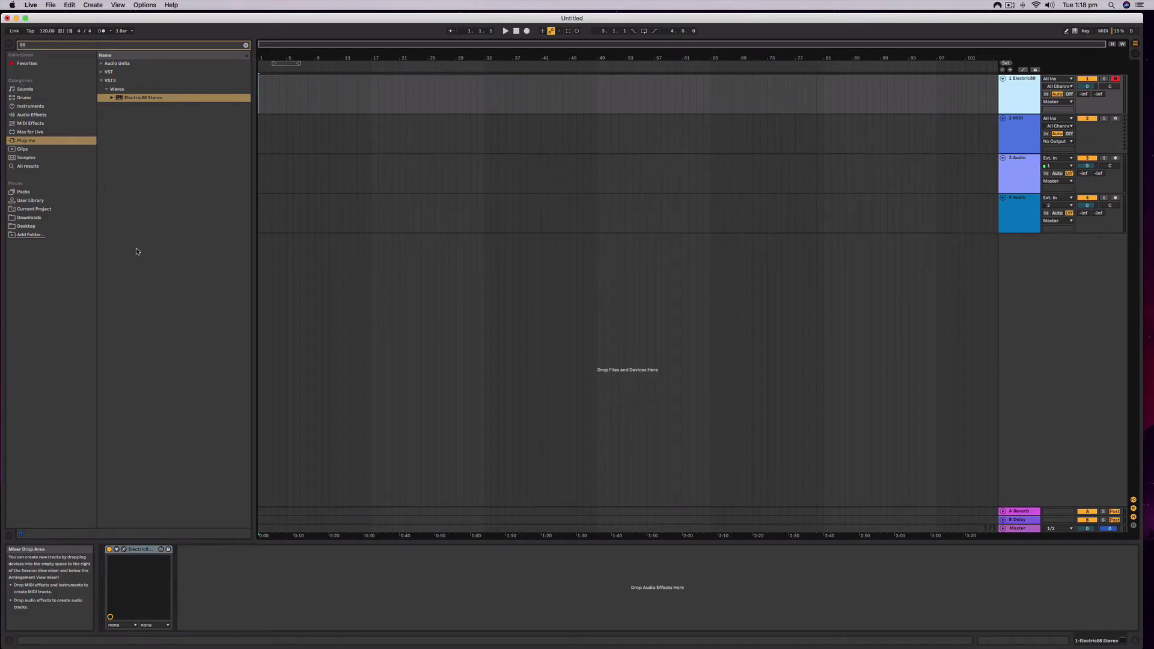
pyautogui.click(51, 5)
pyautogui.moveTo(30, 6)
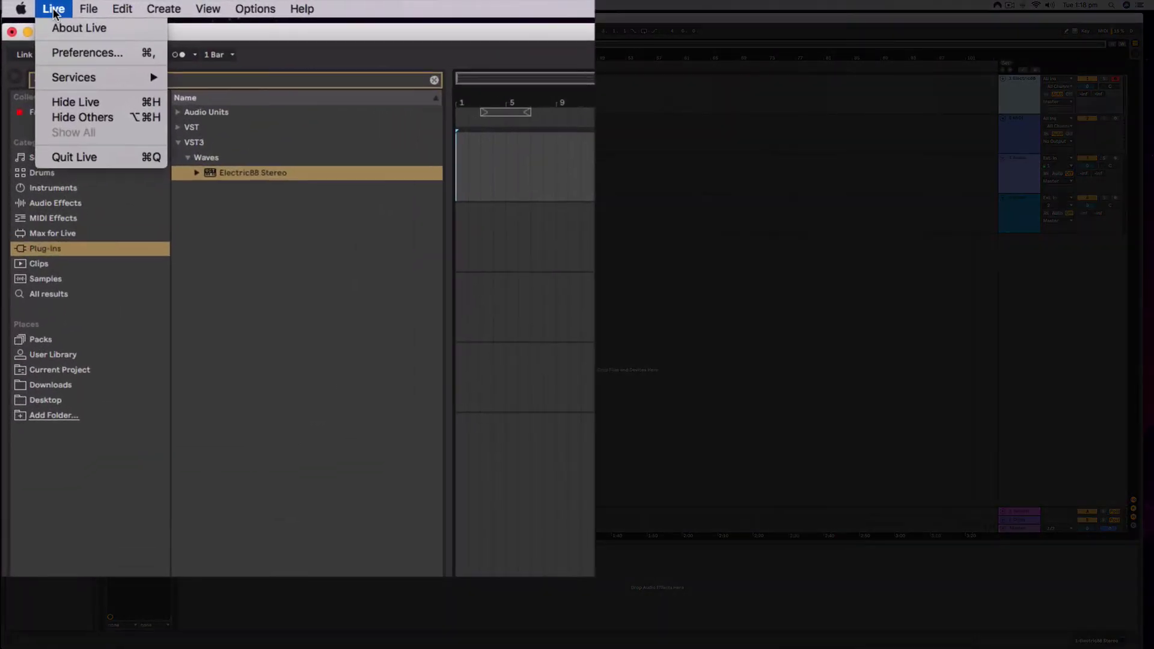
pyautogui.click(70, 54)
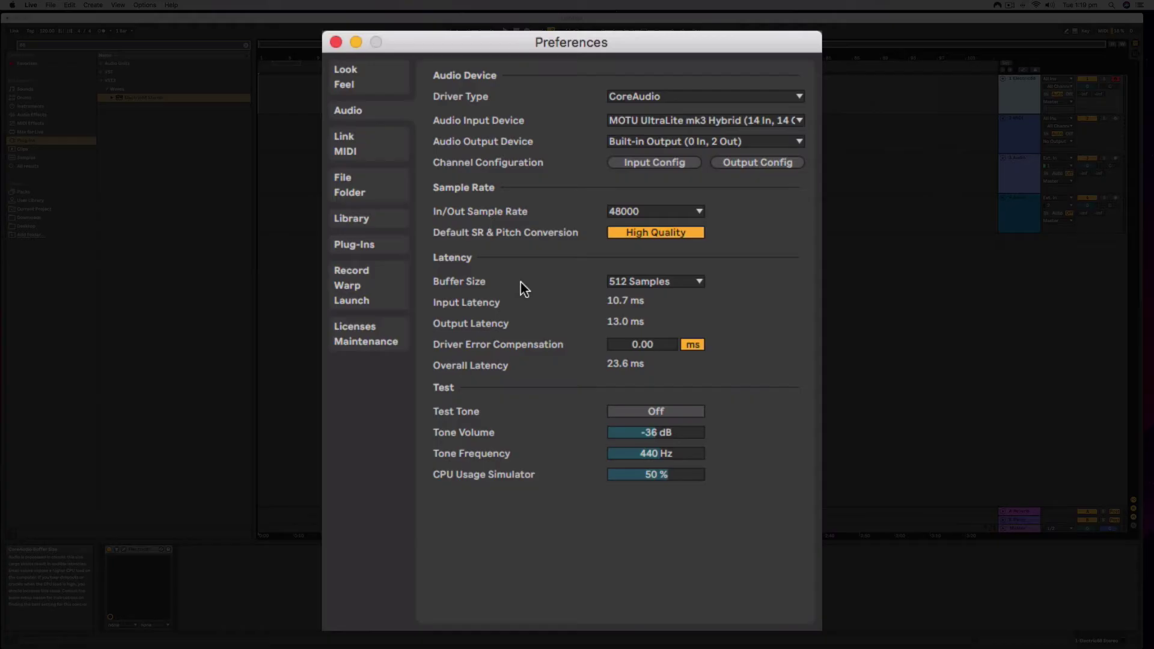
# Open the Buffer Size dropdown in the Audio preferences.
pyautogui.click(697, 282)
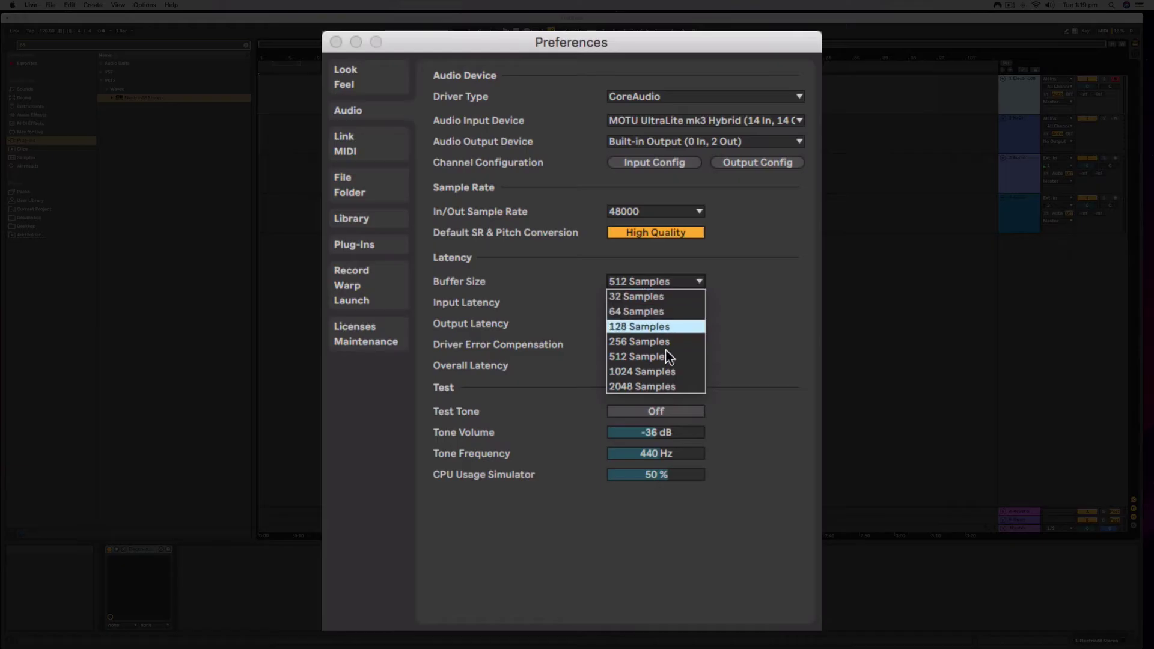
# Pick 2048 Samples, then switch the buffer size to 128 Samples for 7.62 ms latency.
pyautogui.click(637, 387)
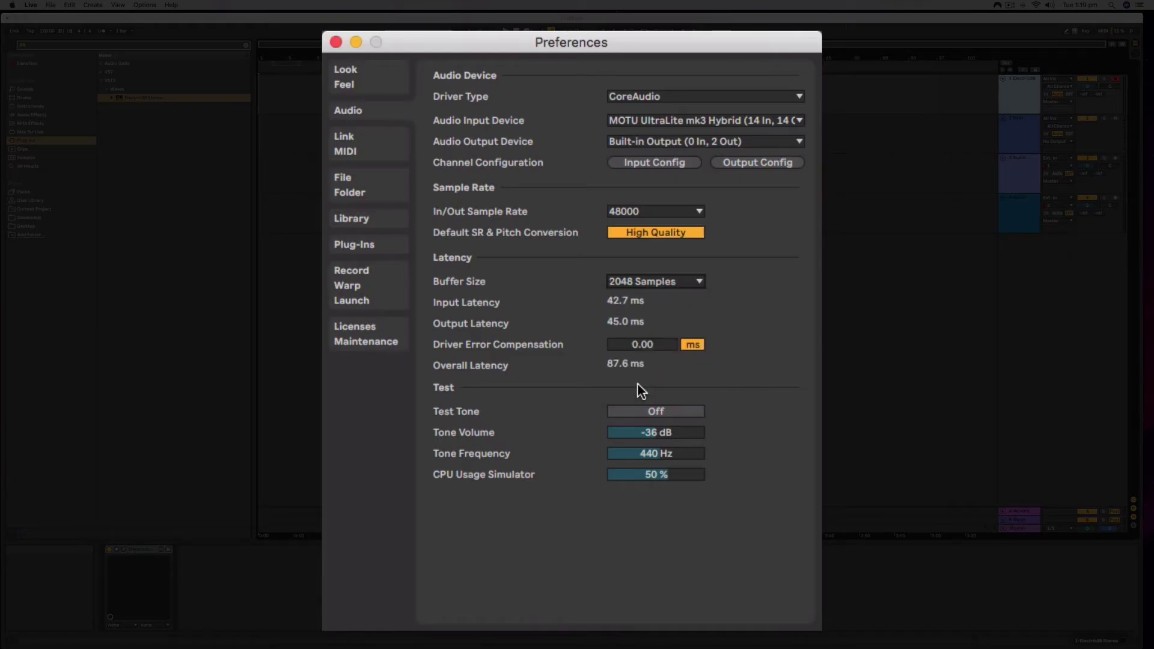
pyautogui.click(664, 283)
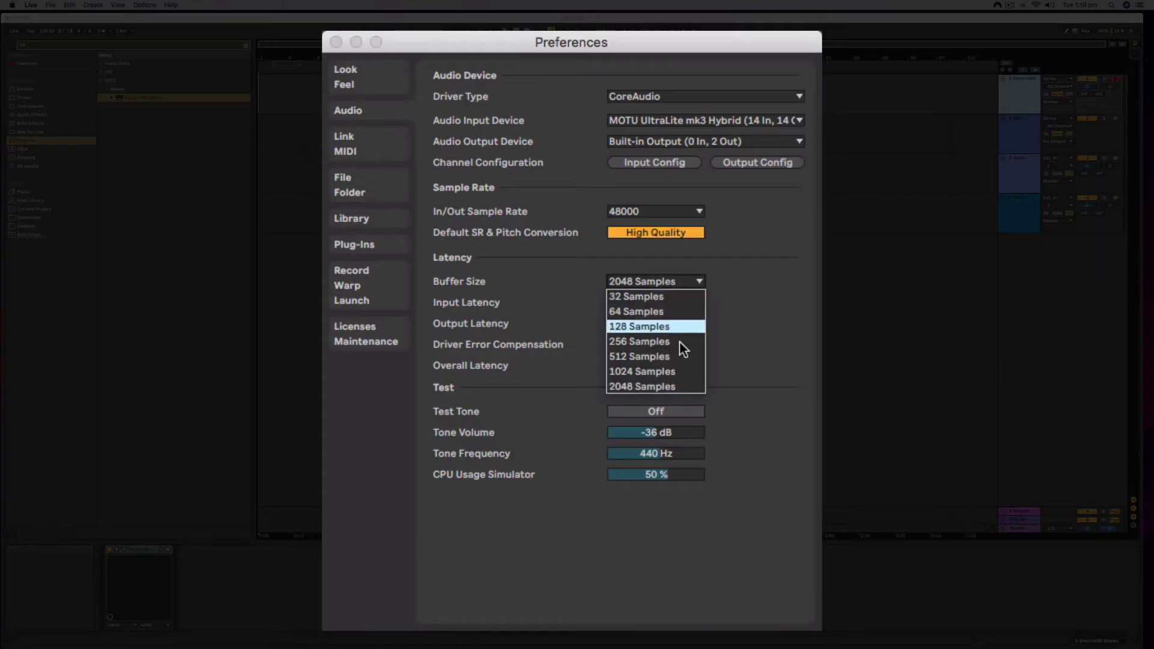
pyautogui.click(648, 327)
pyautogui.click(662, 282)
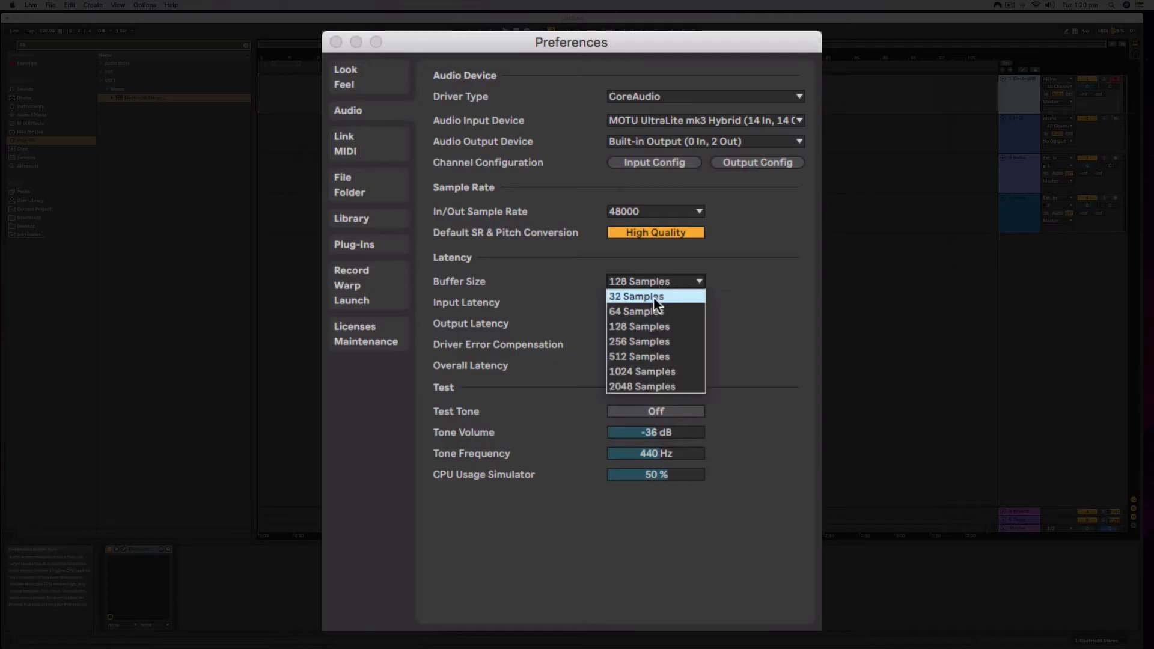
pyautogui.click(674, 326)
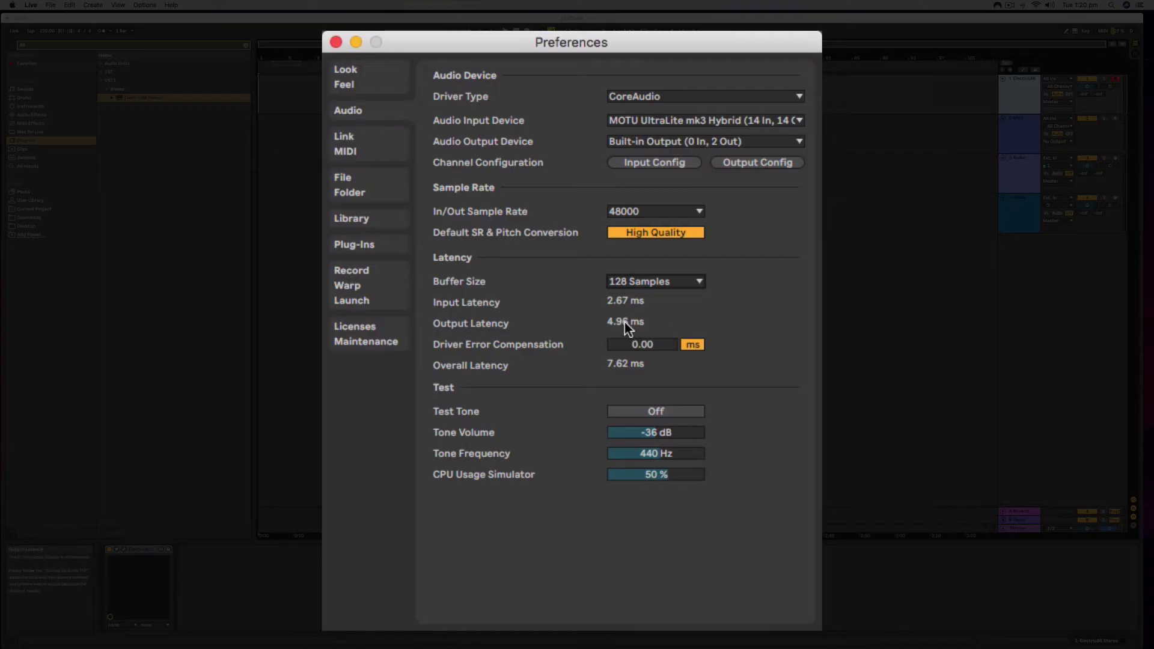
# Set the buffer size back to 2048 Samples, raising overall latency to 87.6 ms.
pyautogui.click(661, 282)
pyautogui.click(667, 386)
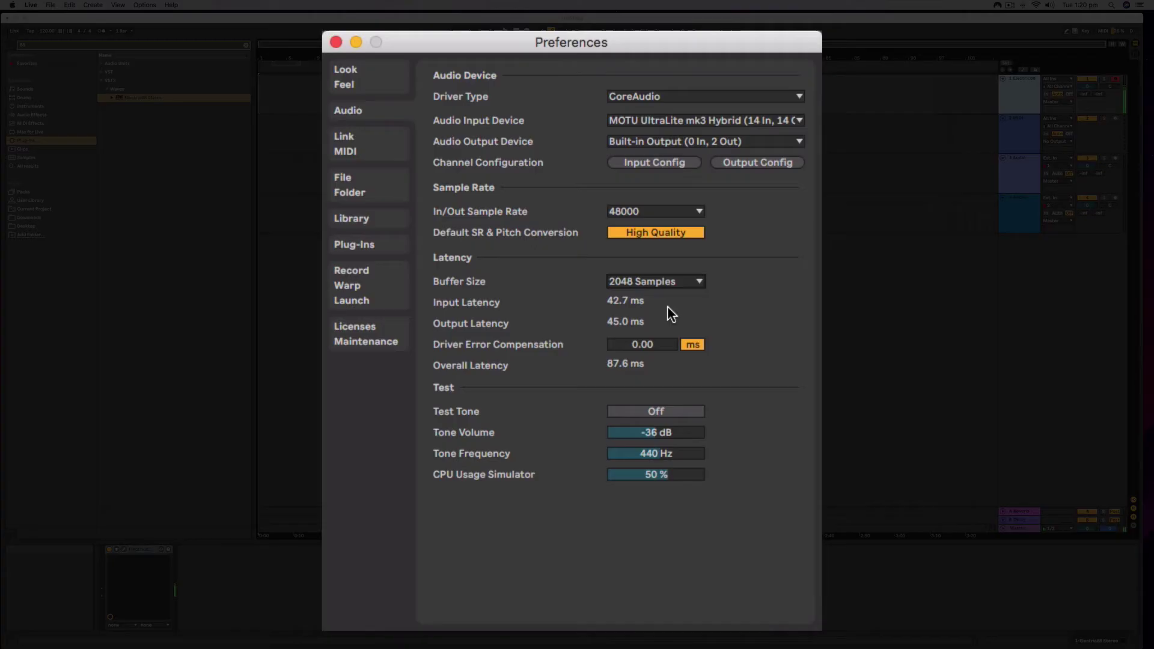
# Set the buffer size to 128 Samples for 7.62 ms overall latency.
pyautogui.click(666, 280)
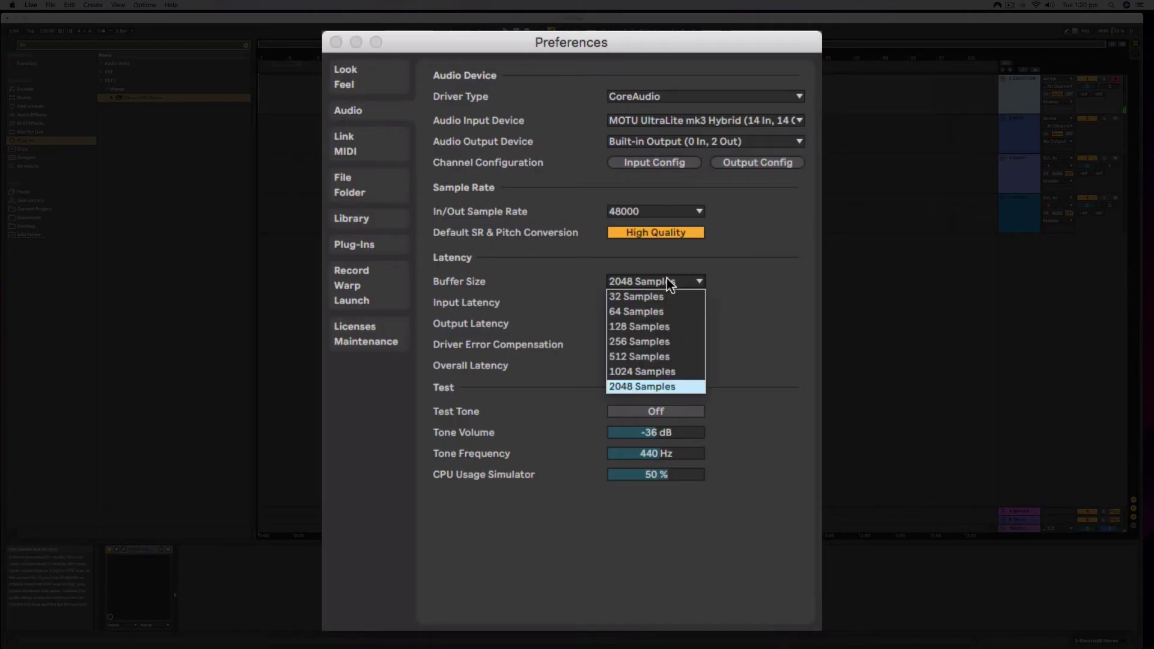
pyautogui.click(660, 326)
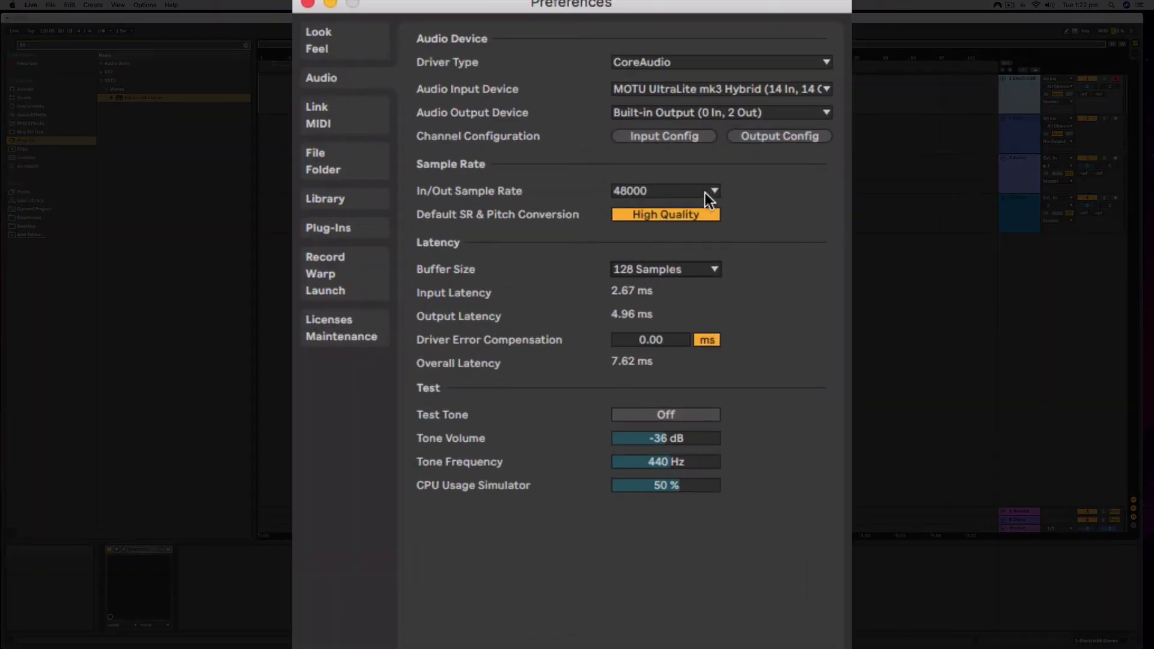
# Try a 64-sample buffer, then settle on 256 Samples for 13.0 ms latency.
pyautogui.click(683, 268)
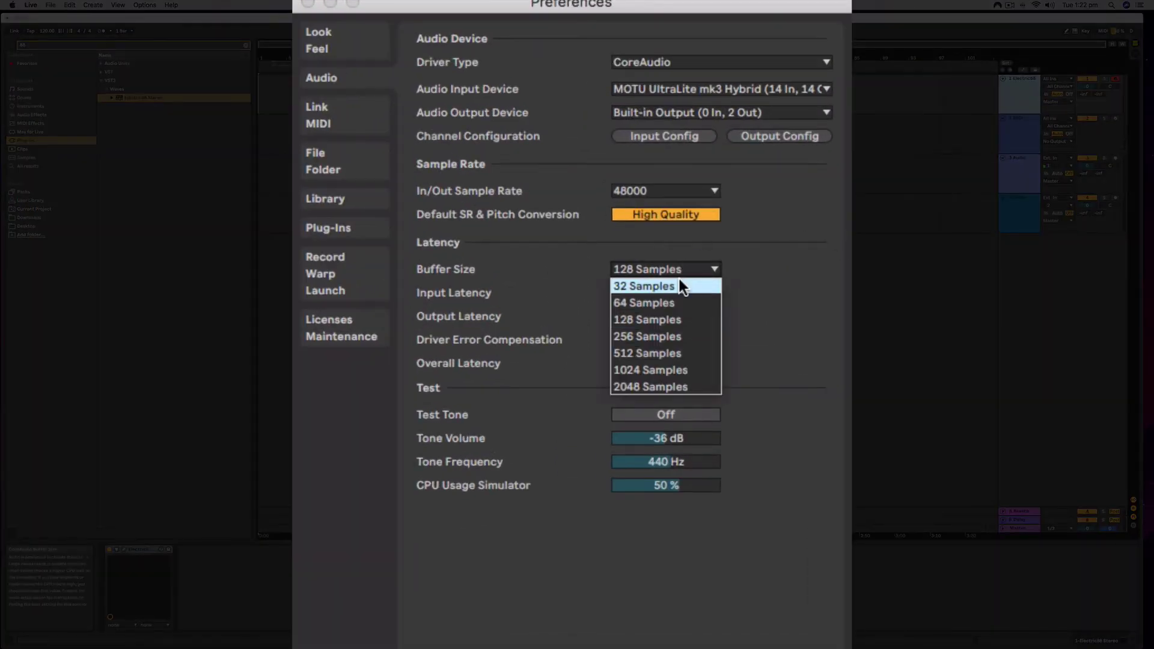
pyautogui.click(673, 300)
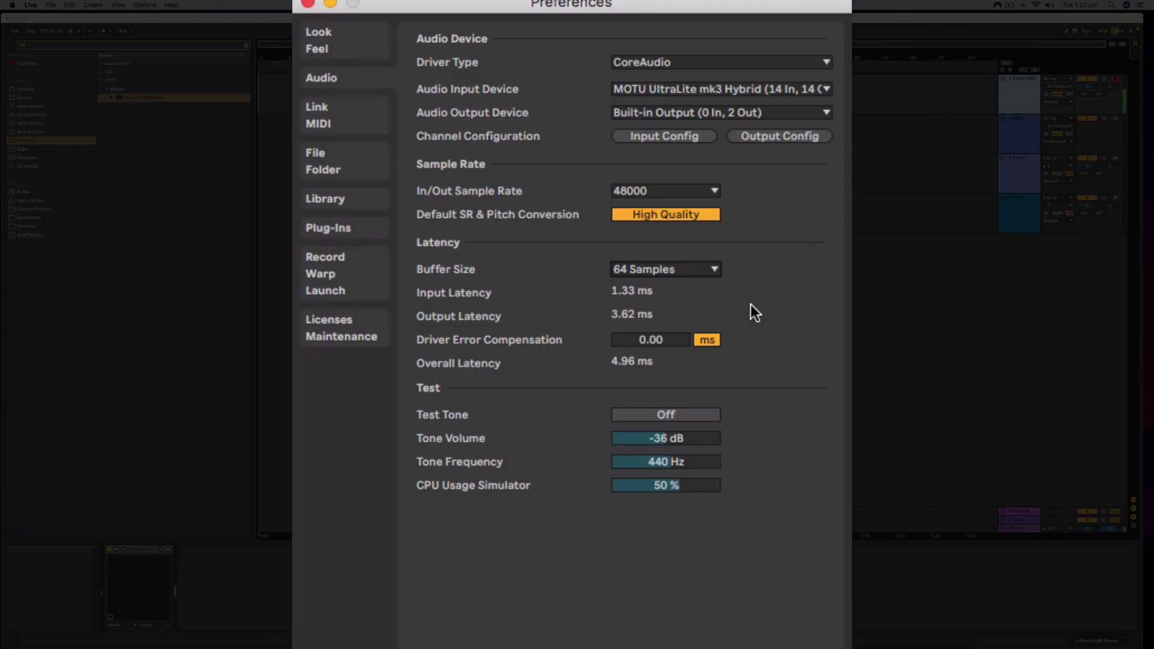
pyautogui.click(669, 267)
pyautogui.click(675, 335)
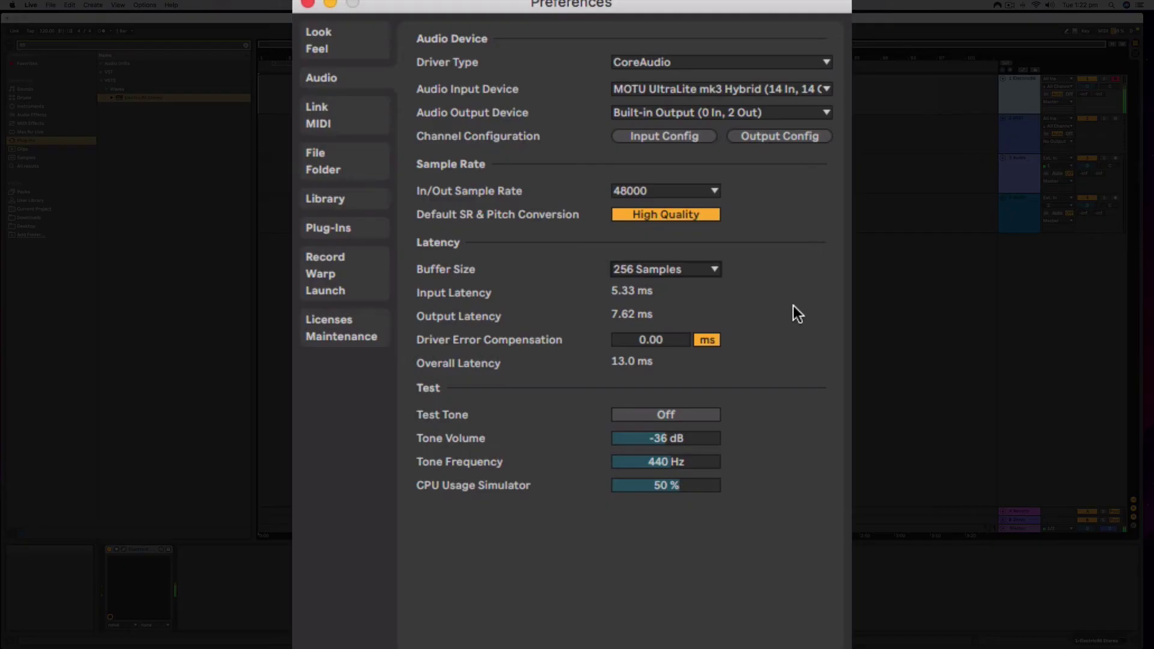
# Choose 512 Samples as the buffer size, giving 23.6 ms overall latency.
pyautogui.click(676, 269)
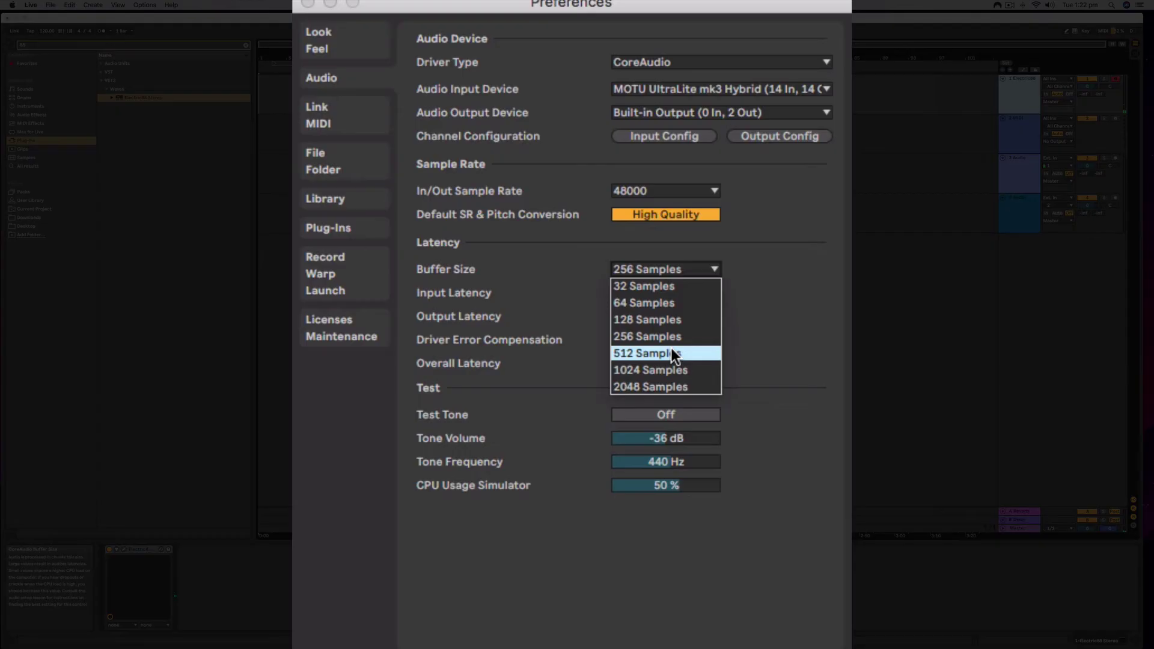
pyautogui.click(670, 354)
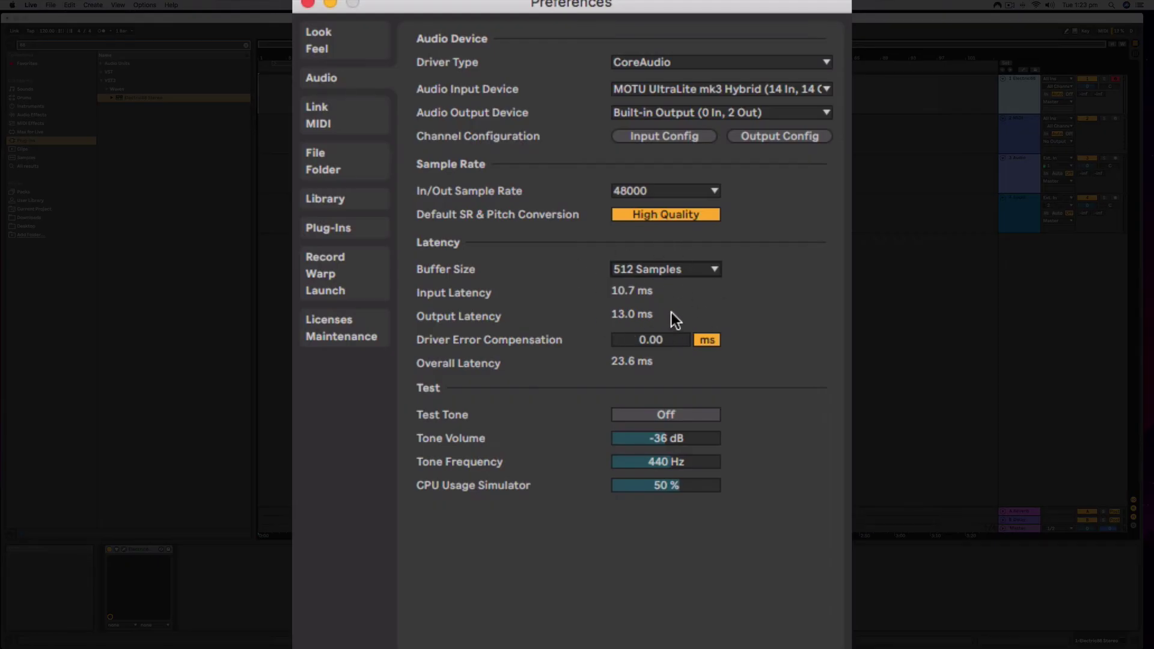
pyautogui.moveTo(577, 643)
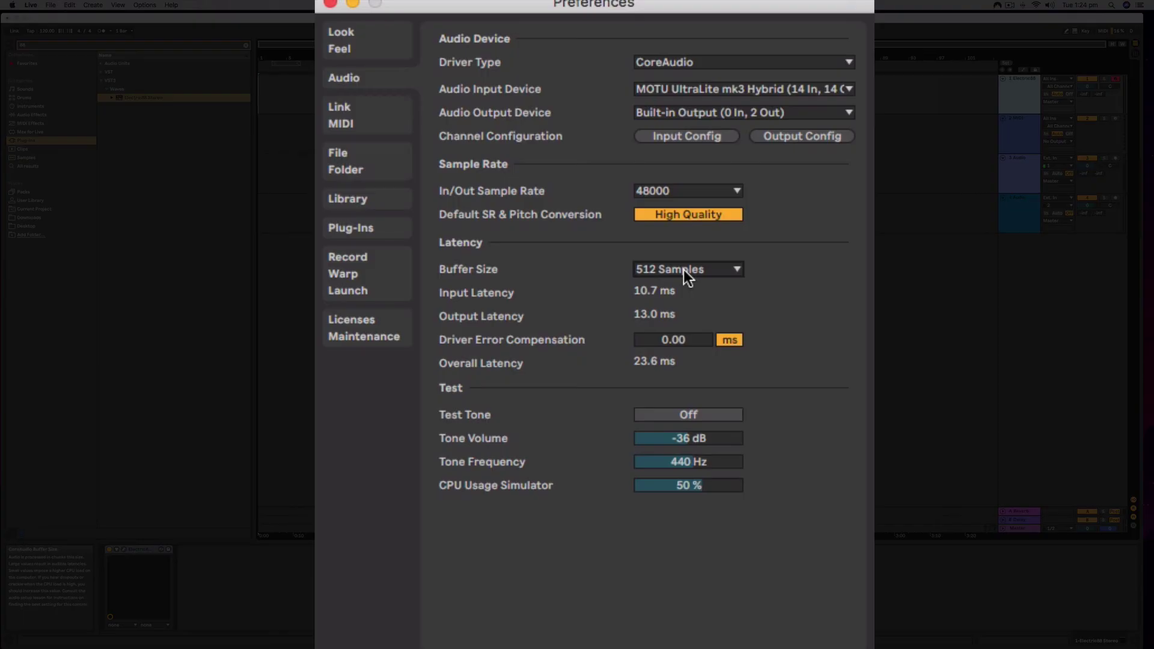
# Reselect 512 Samples, then switch the buffer to 2048 Samples for 87.6 ms latency.
pyautogui.click(698, 270)
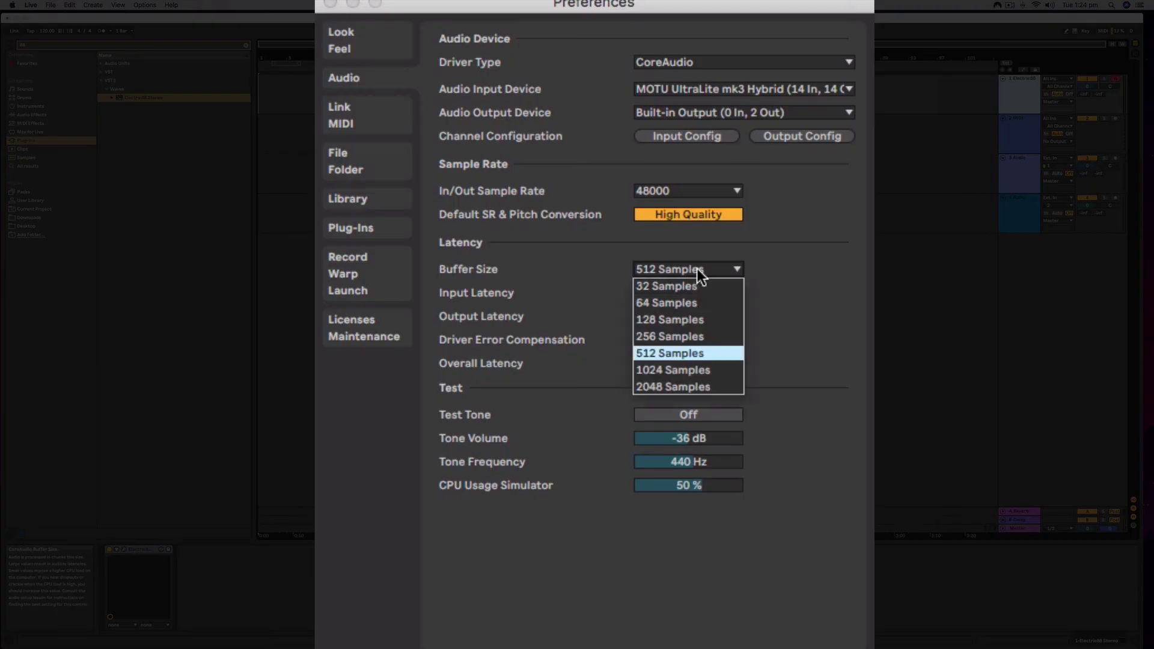
pyautogui.click(705, 353)
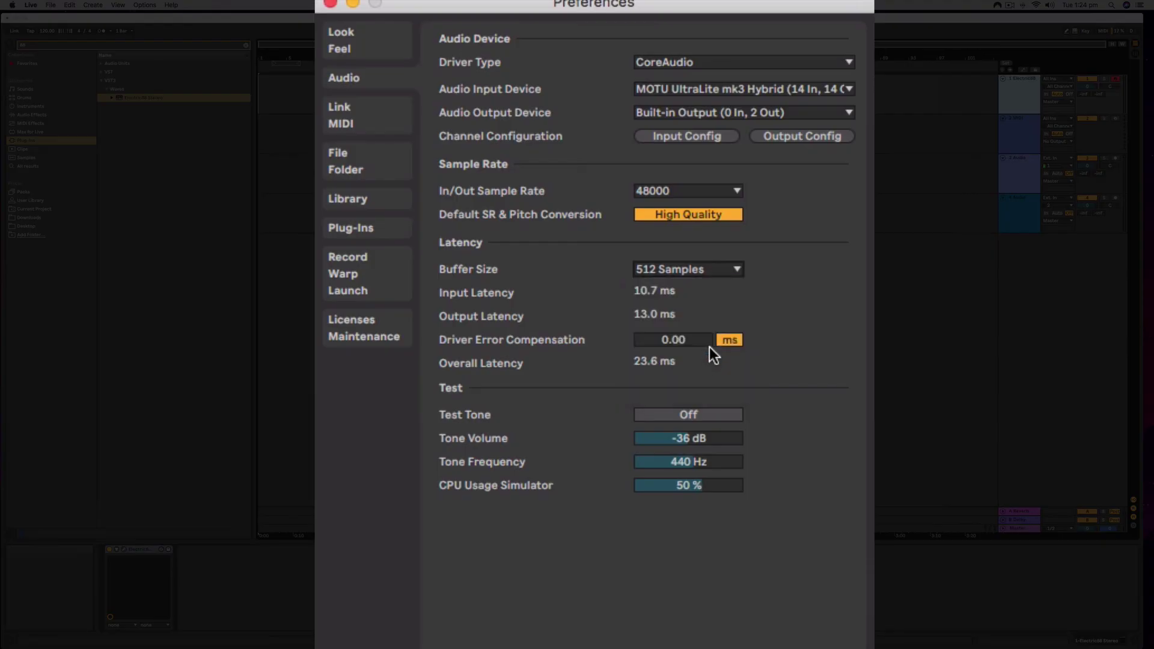
pyautogui.click(686, 265)
pyautogui.click(678, 384)
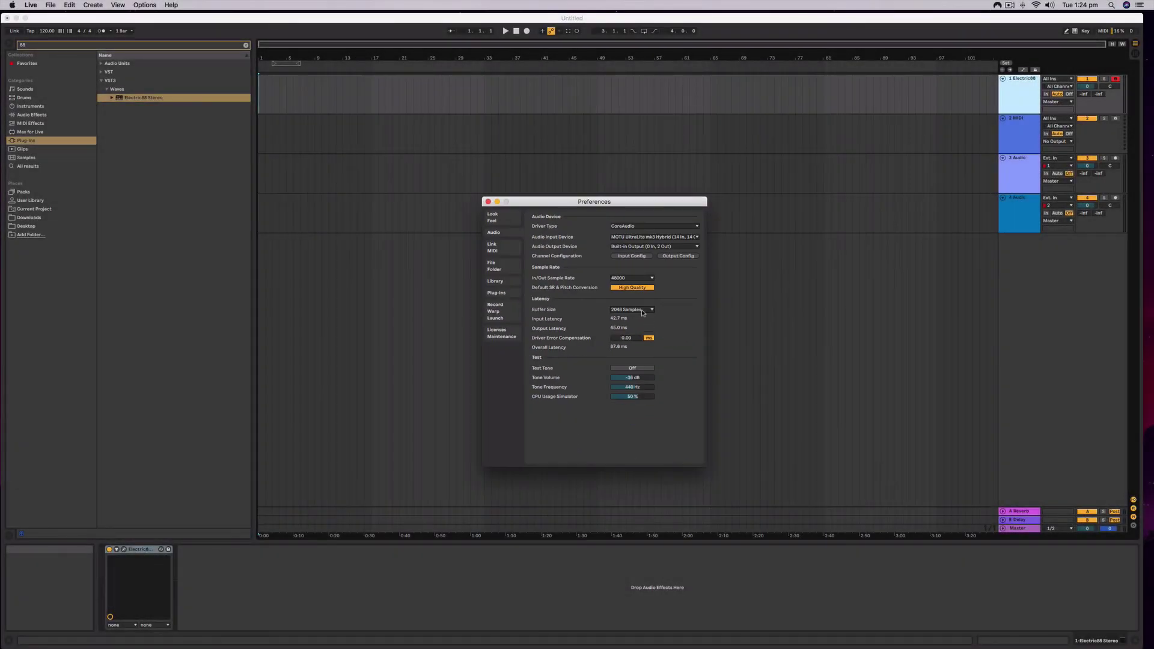
# Return the buffer to 512 Samples (23.6 ms latency) and reposition the Preferences window.
pyautogui.click(644, 312)
pyautogui.click(639, 344)
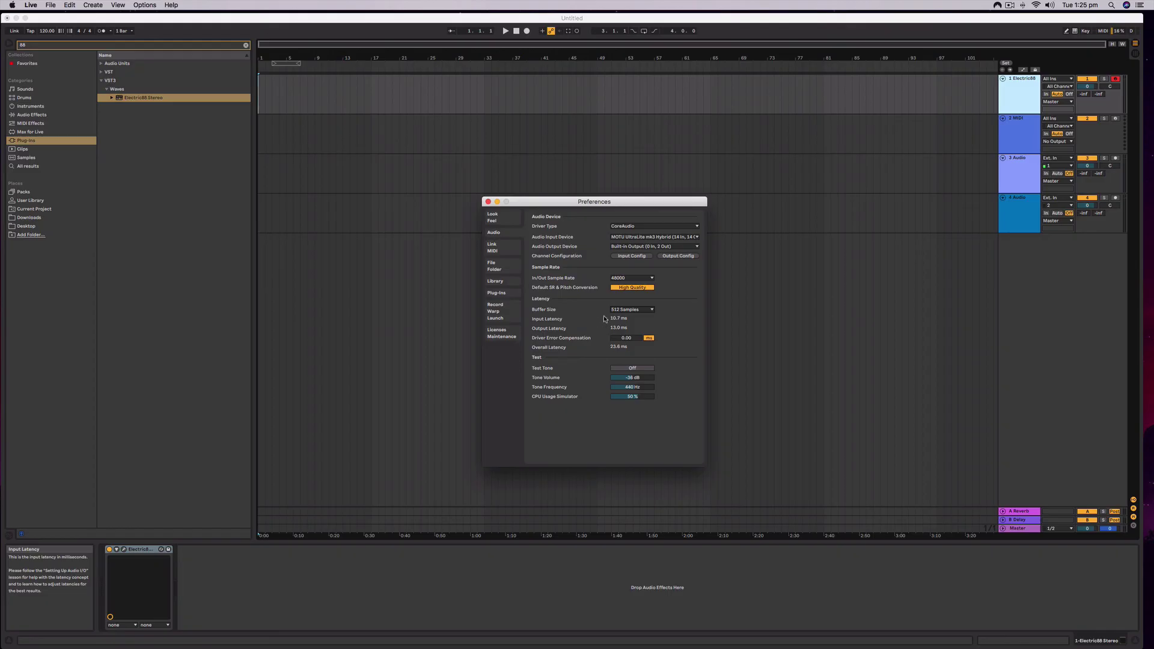
pyautogui.moveTo(573, 203); pyautogui.dragTo(601, 164)
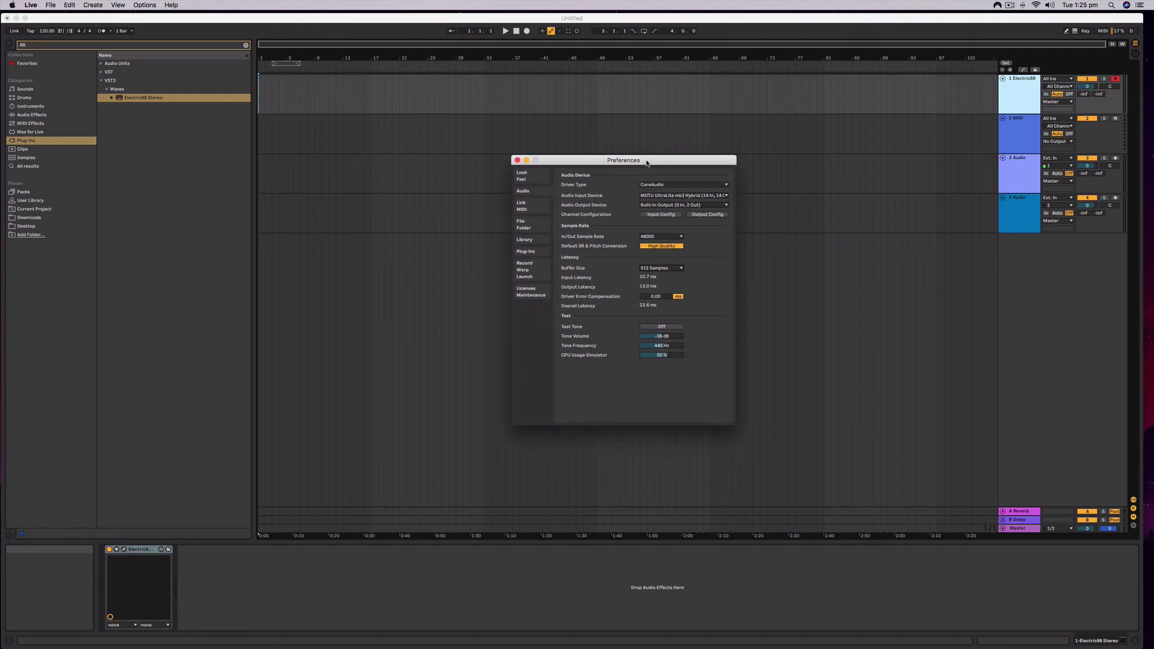
pyautogui.moveTo(668, 160); pyautogui.dragTo(653, 165)
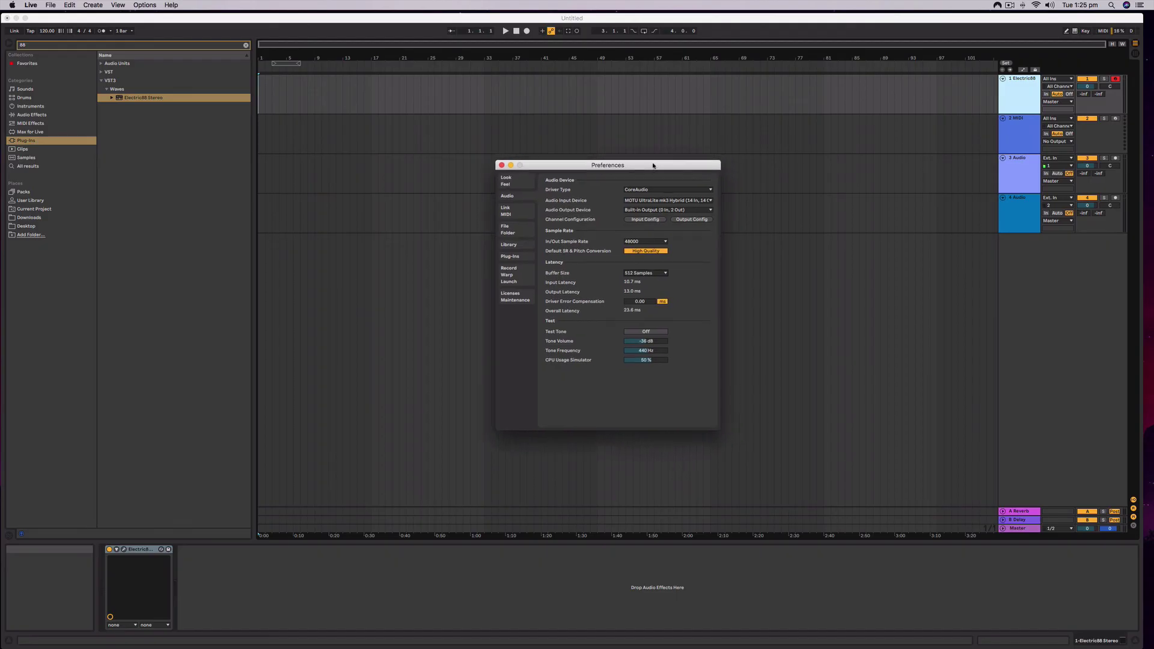